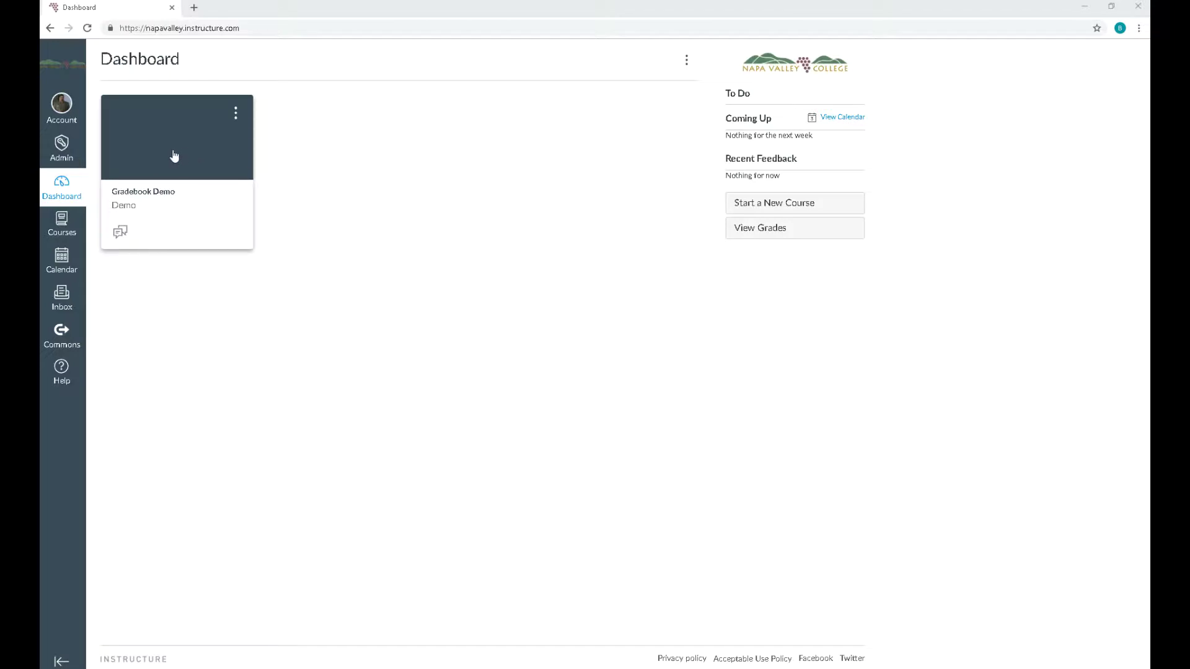
Step: In the Gradebook Demo course's assignments, rename the existing Assignments group as Homework
click(156, 196)
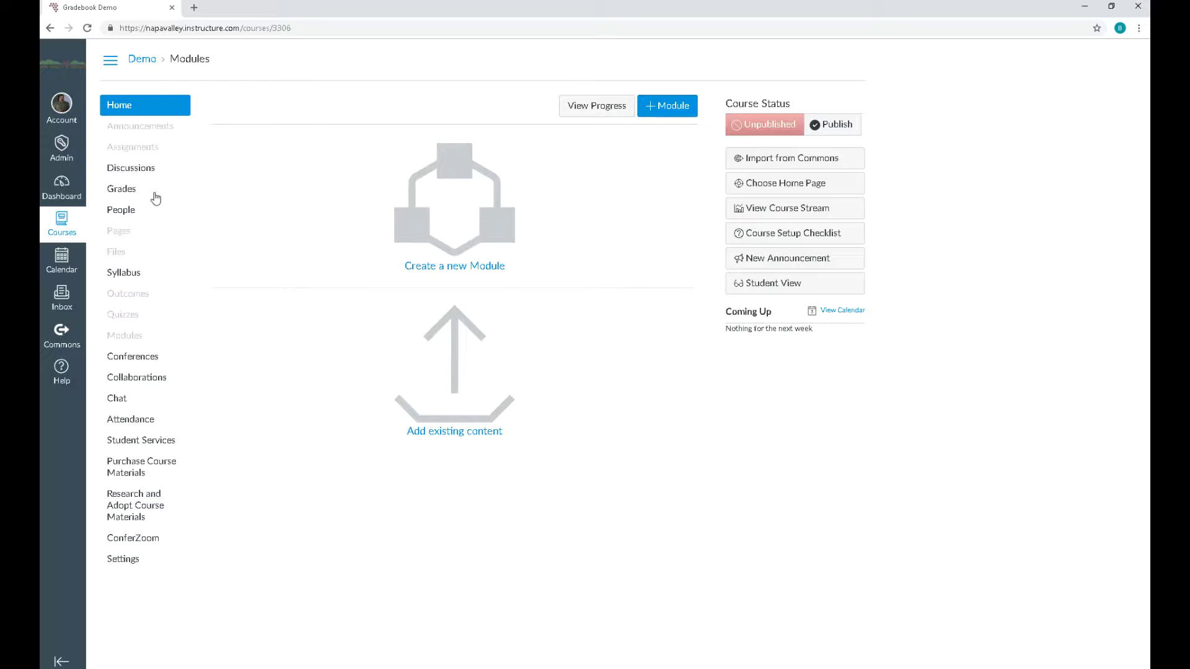
click(138, 153)
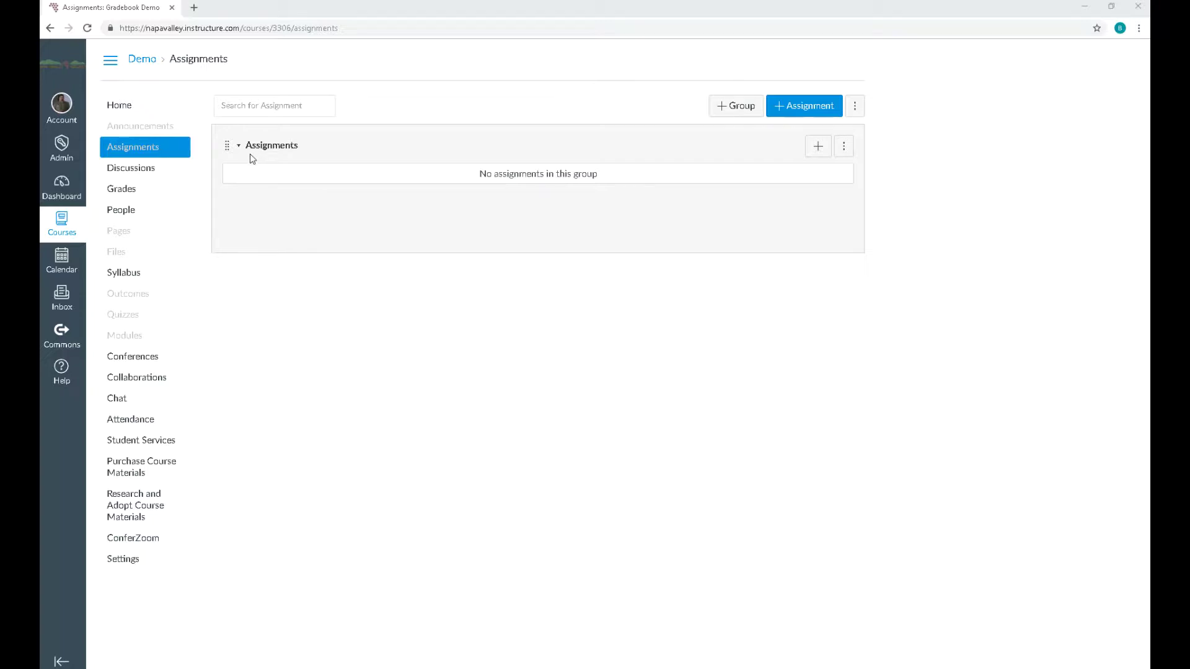
click(844, 149)
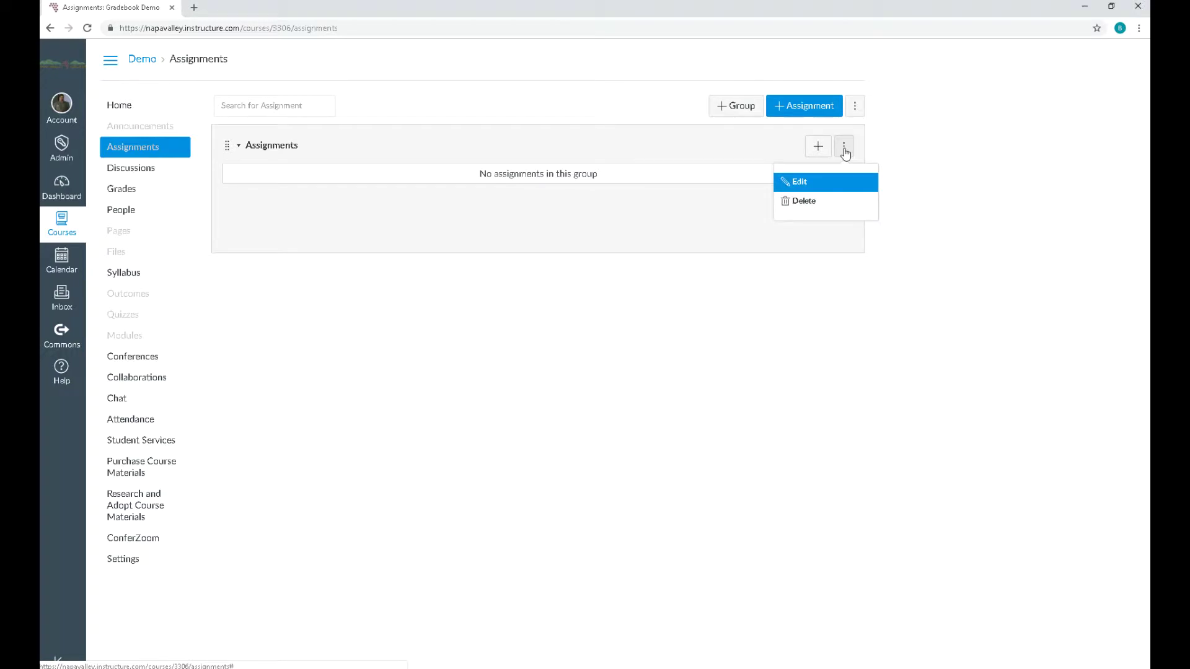
click(819, 185)
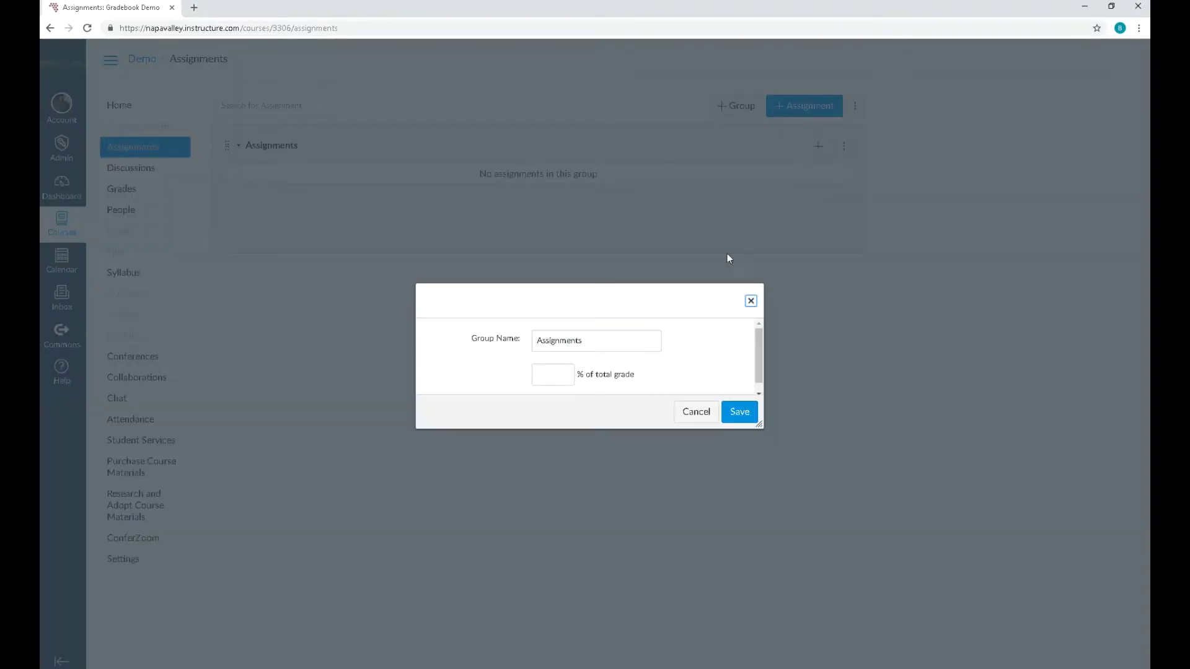
click(597, 338)
key(BackSpace)
key(BackSpace)
key(BackSpace)
key(BackSpace)
key(BackSpace)
key(BackSpace)
key(BackSpace)
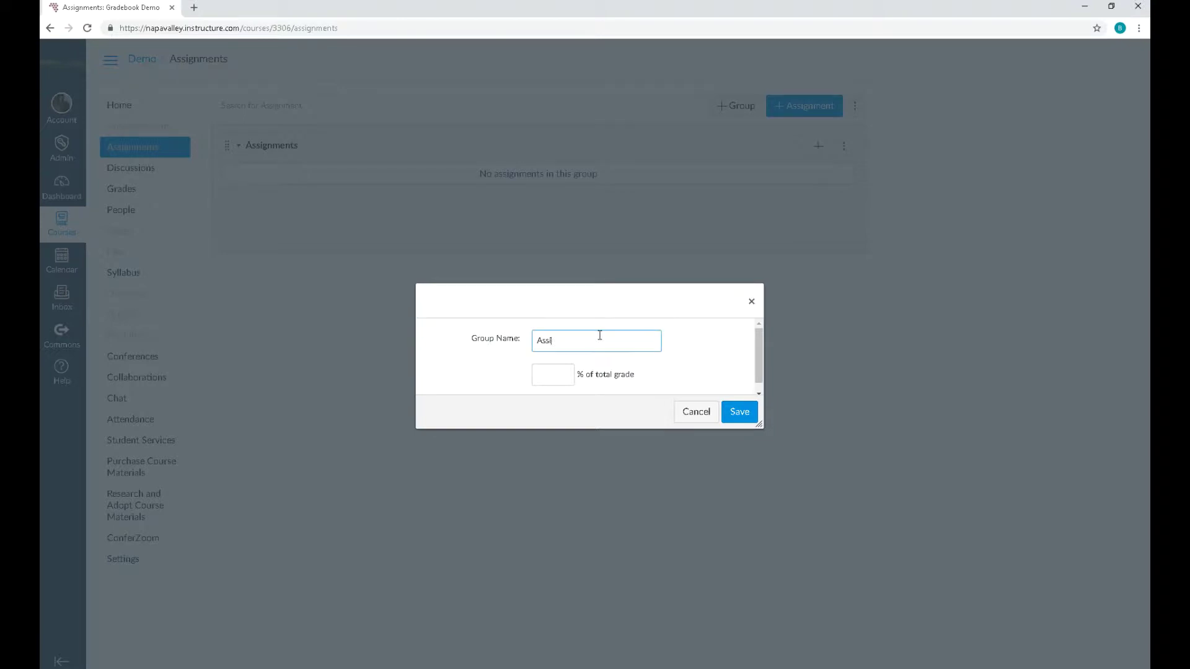
key(BackSpace)
key(BackSpace)
text(Home)
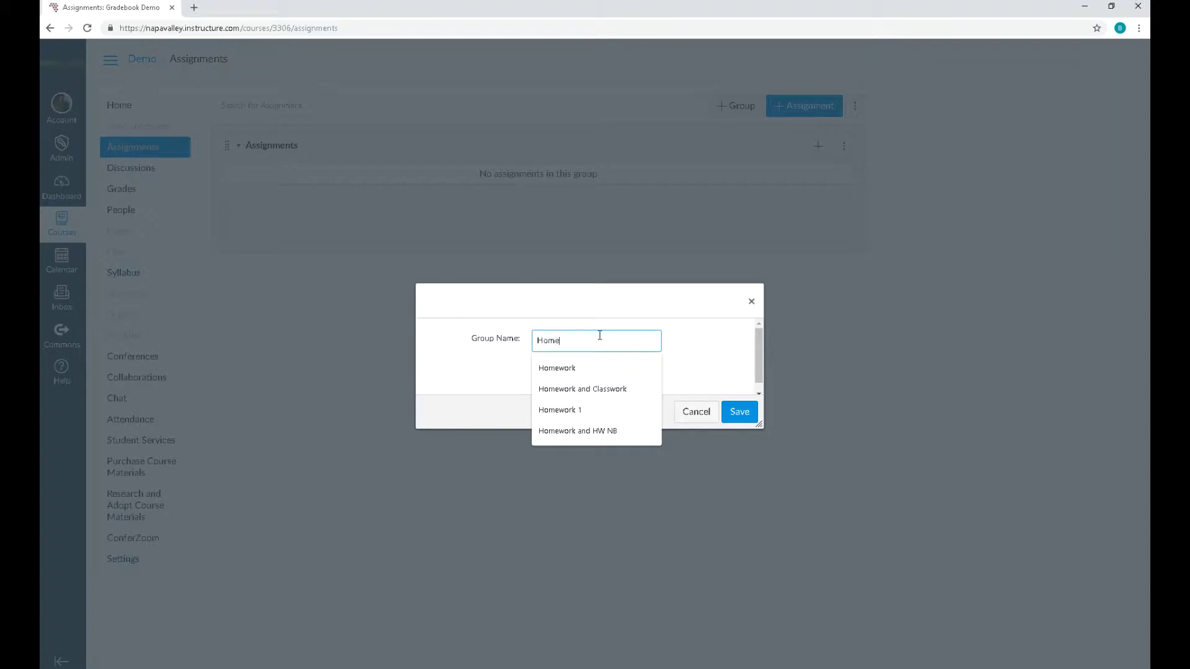
text(work)
key(Return)
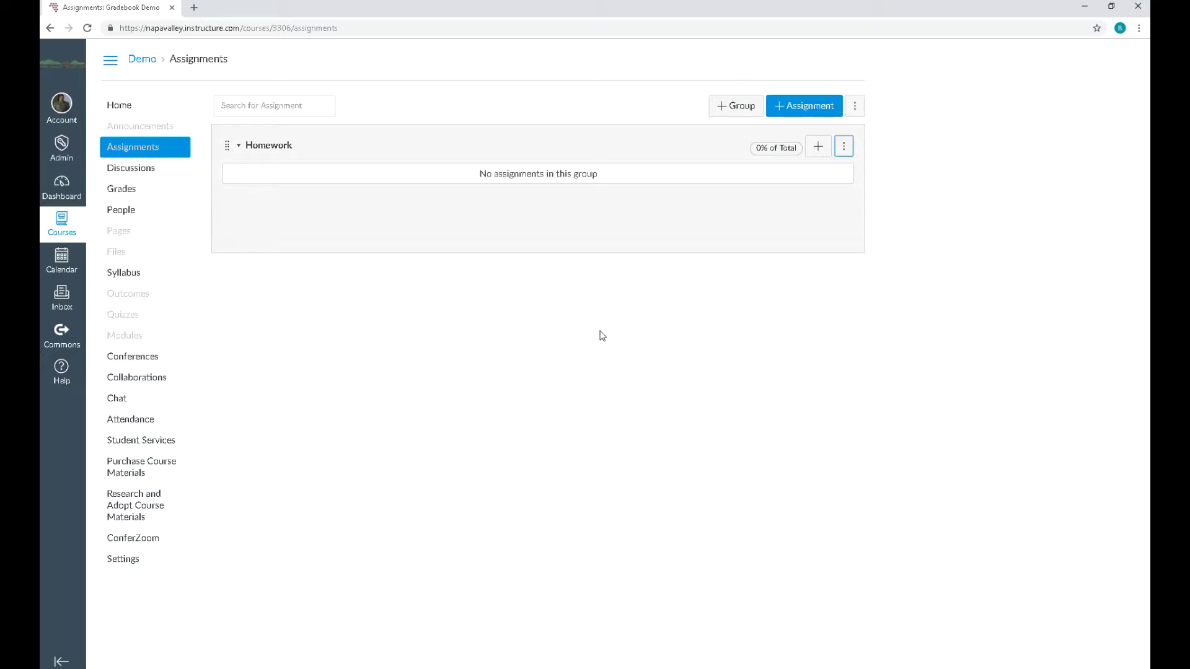
Step: Add an assignment group named Quizzes to the course and save it
click(722, 111)
click(590, 339)
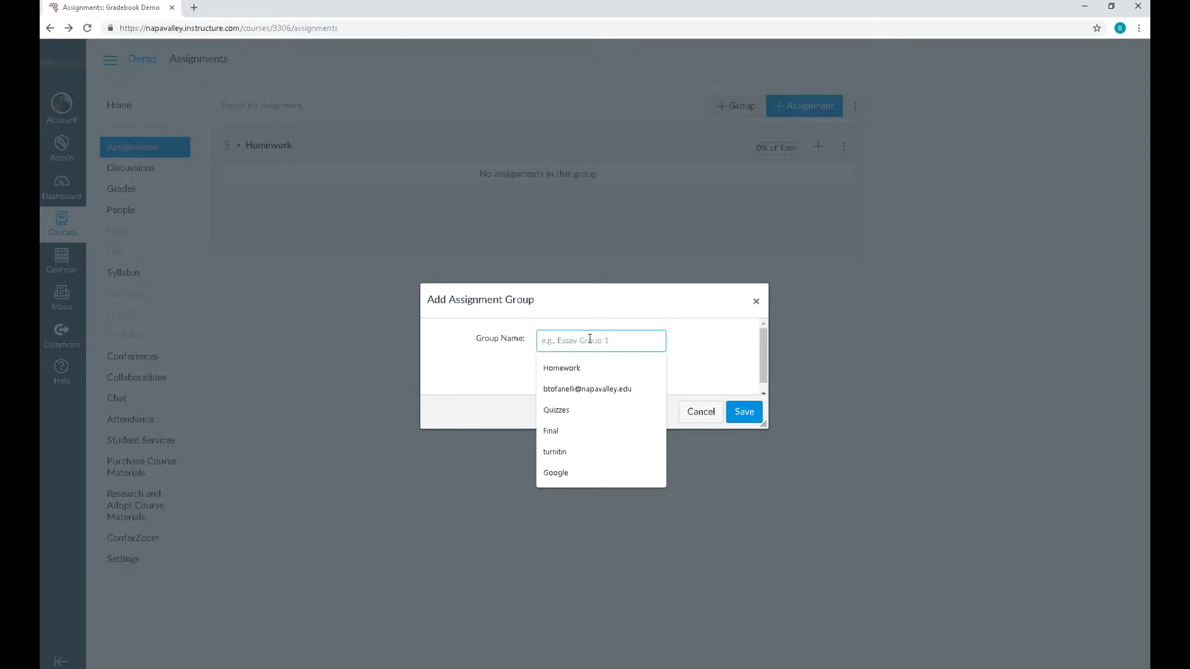
text(Quizzes)
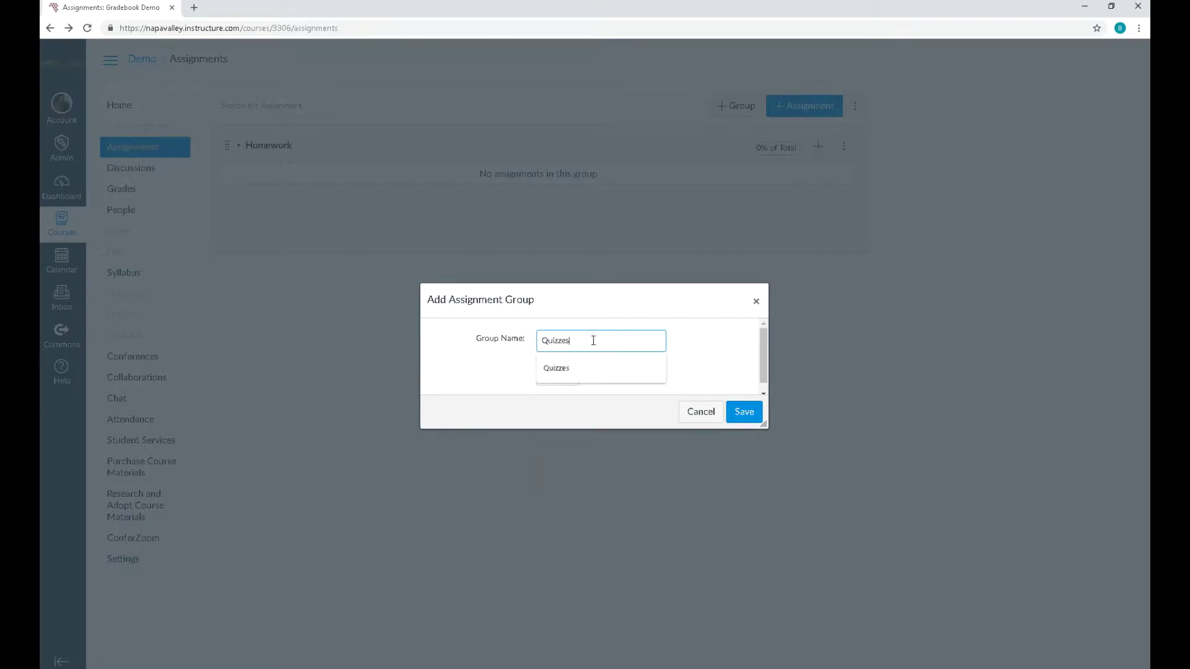
click(745, 412)
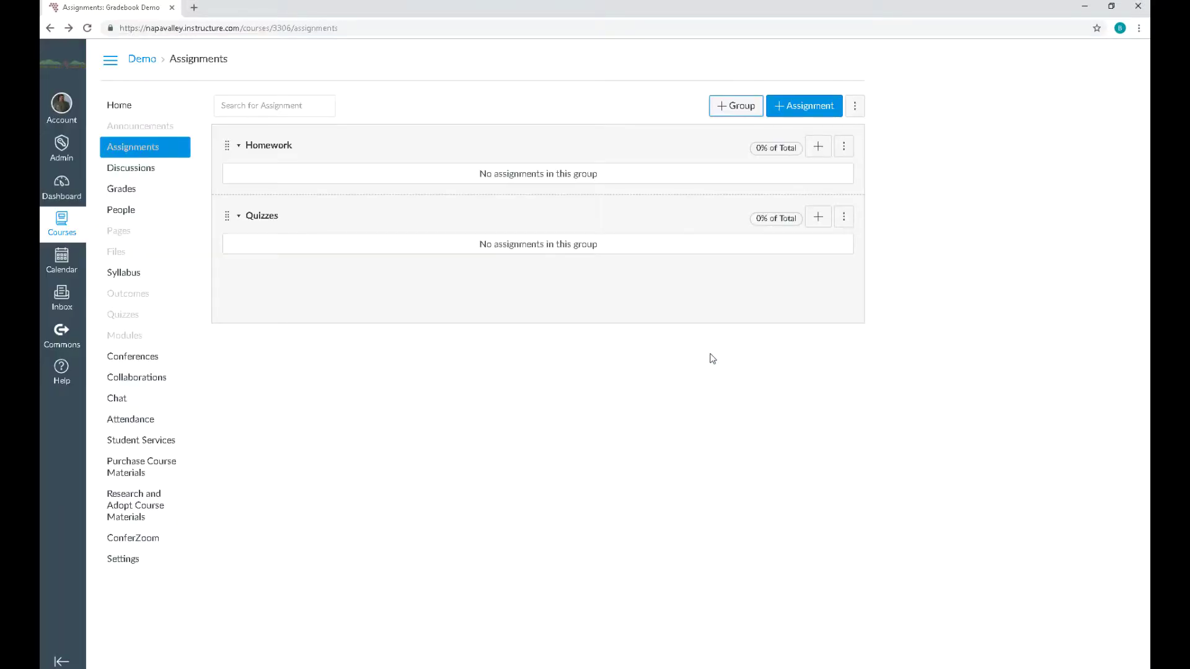
Step: Add an assignment group named Exams to the course and save it
click(732, 110)
click(589, 342)
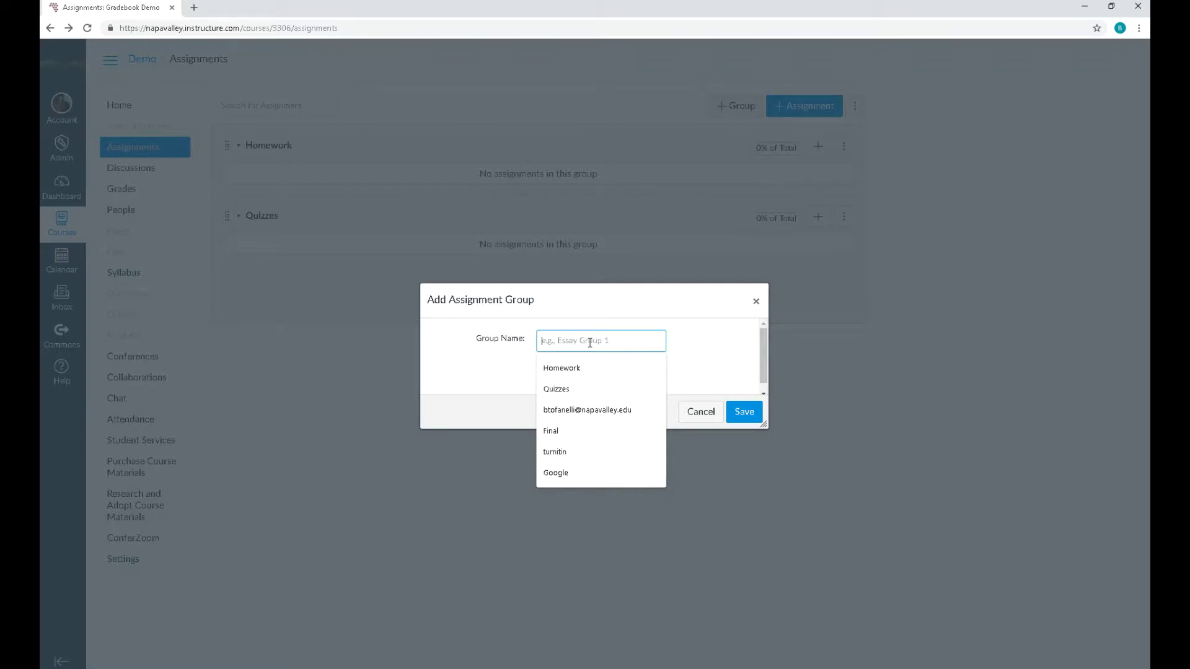
text(Exams)
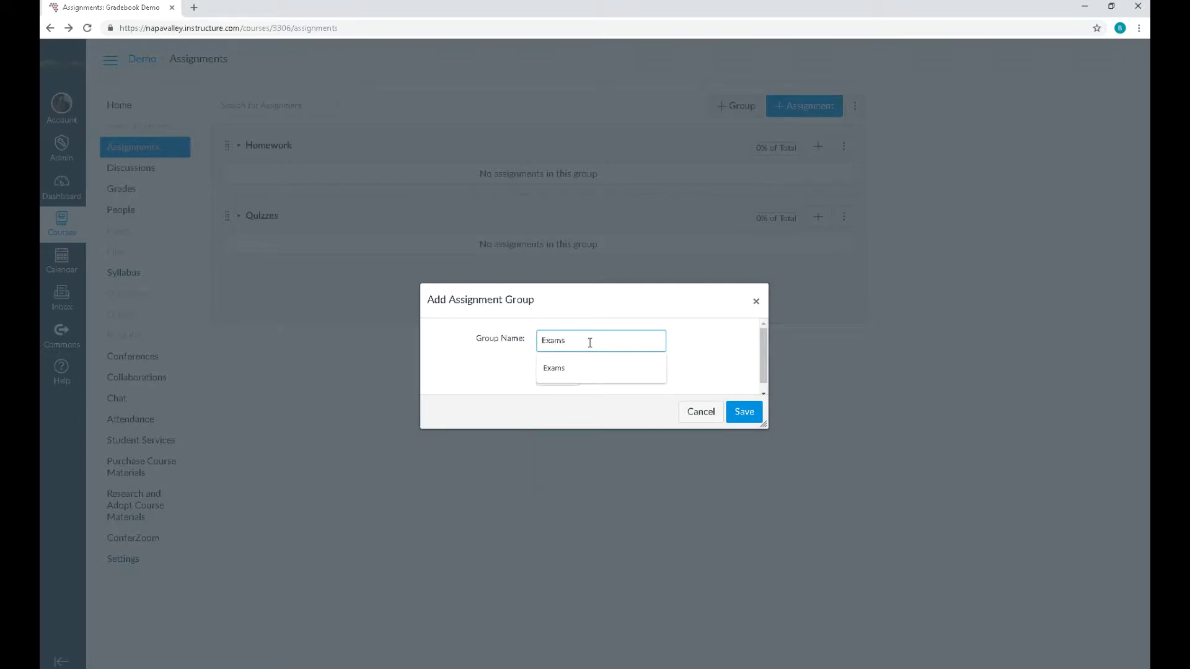
click(751, 412)
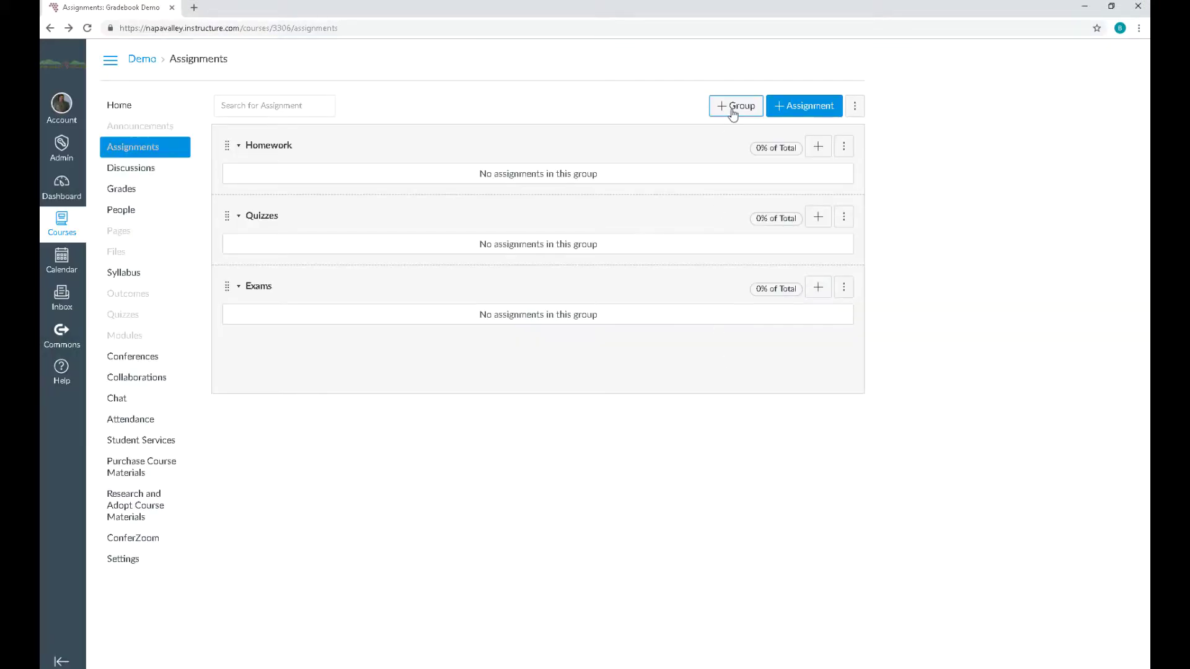
Step: Add an assignment group named Final to the course and save it
click(734, 108)
click(578, 344)
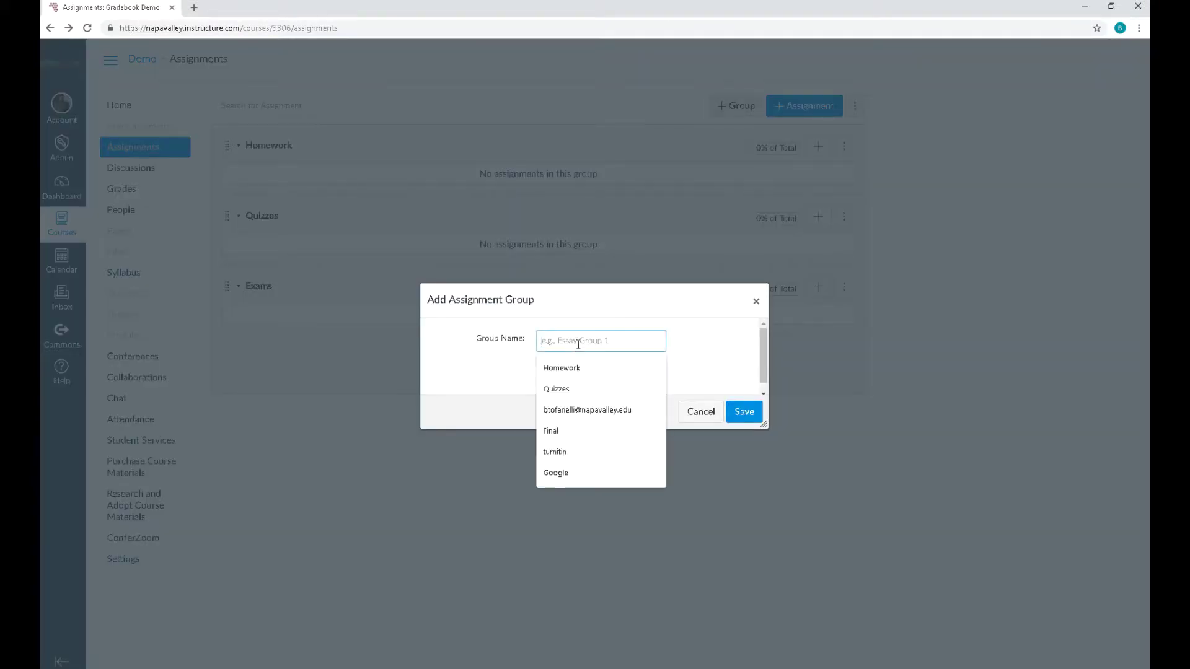
text(Final)
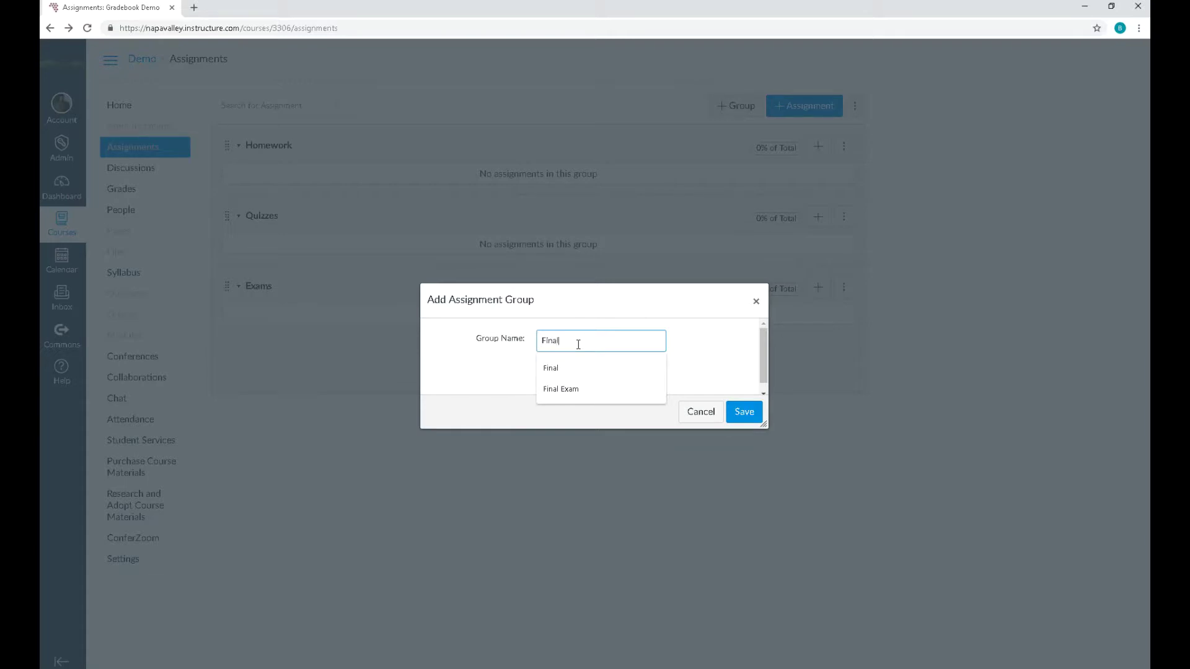
click(744, 411)
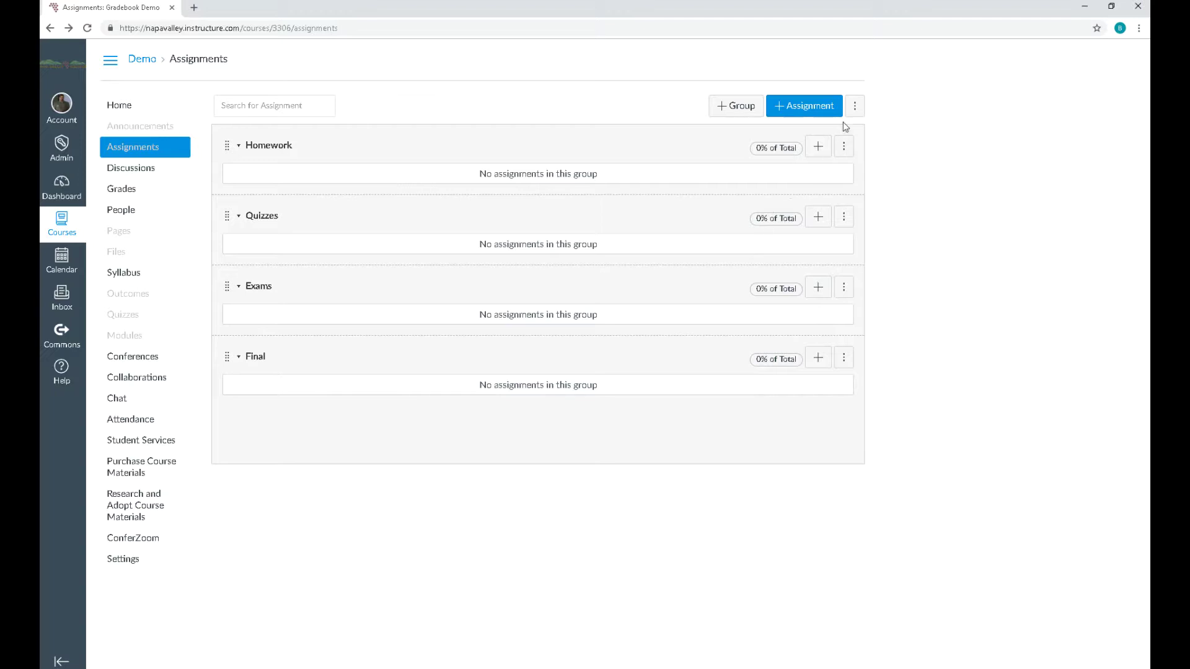
Step: Set the assignment group weights to Homework 20%, Quizzes 20%, Exams 30% and Final 30%, and save them
click(856, 107)
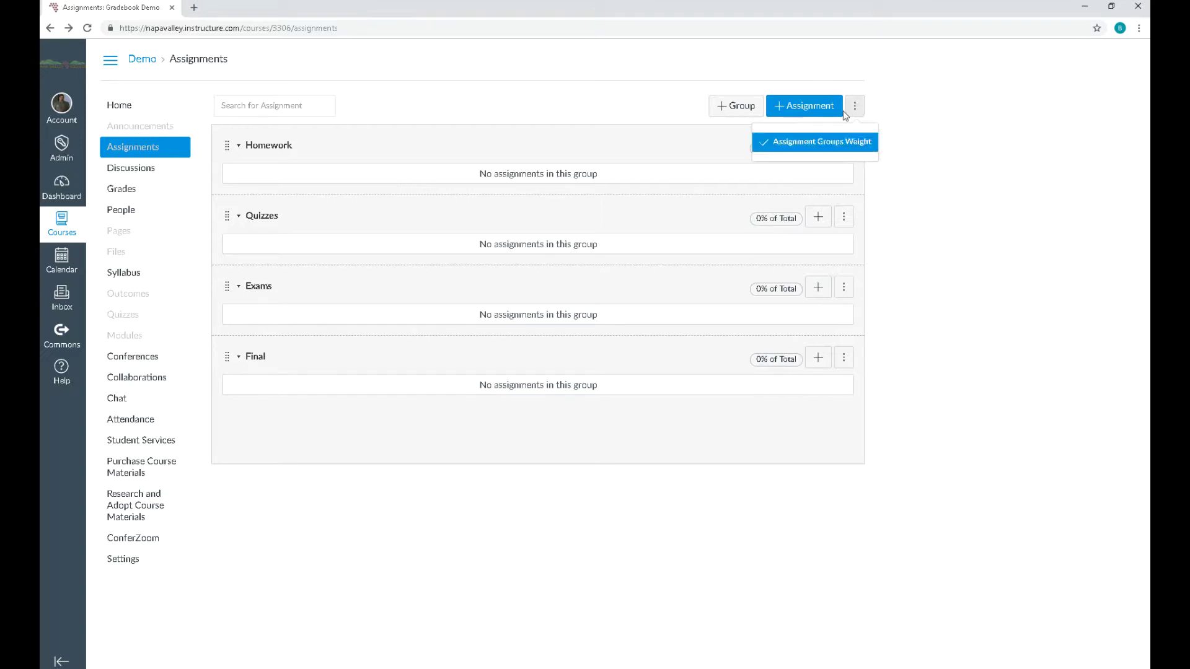
click(830, 148)
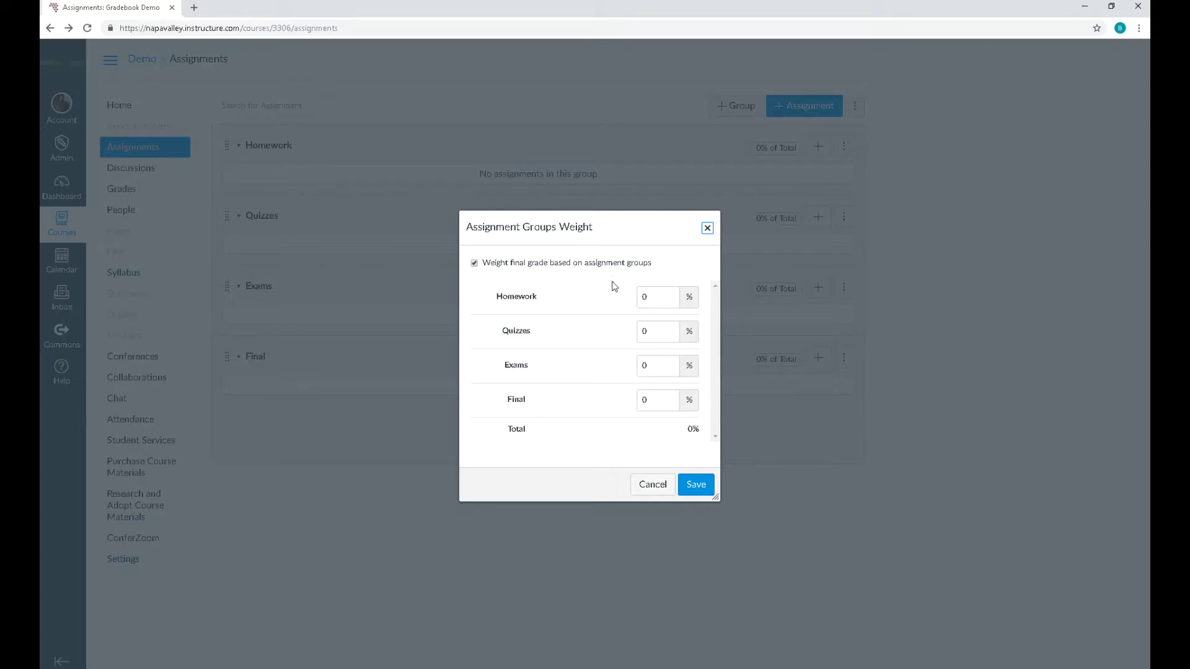
click(659, 296)
text(20)
key(Tab)
text(20)
key(Tab)
text(30)
key(Tab)
text(30)
key(Tab)
click(696, 485)
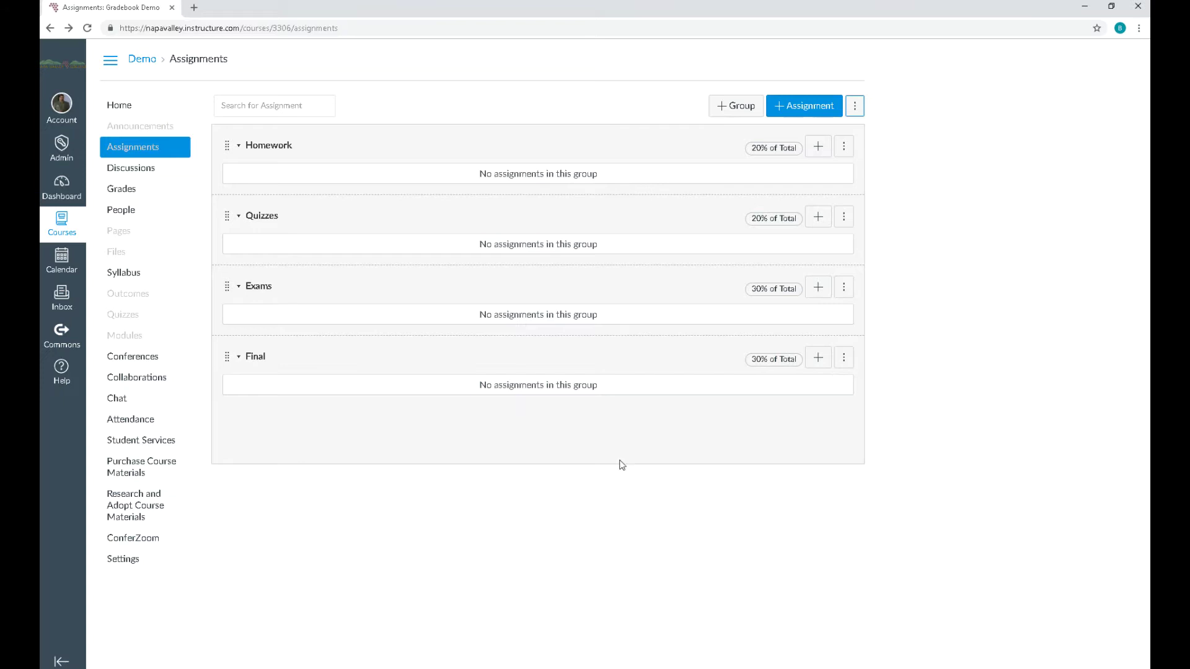
Step: Open the course gradebook and widen the Homework, Quizzes, Exams and Final columns to fit their headings
click(145, 190)
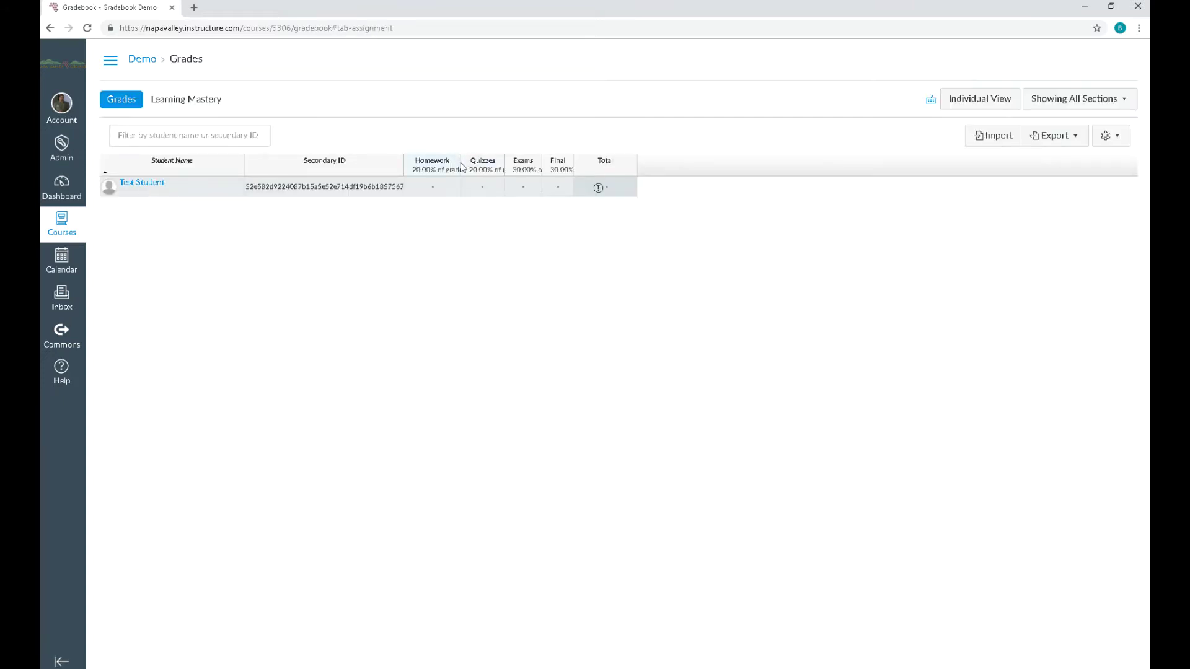
drag(459, 162, 700, 165)
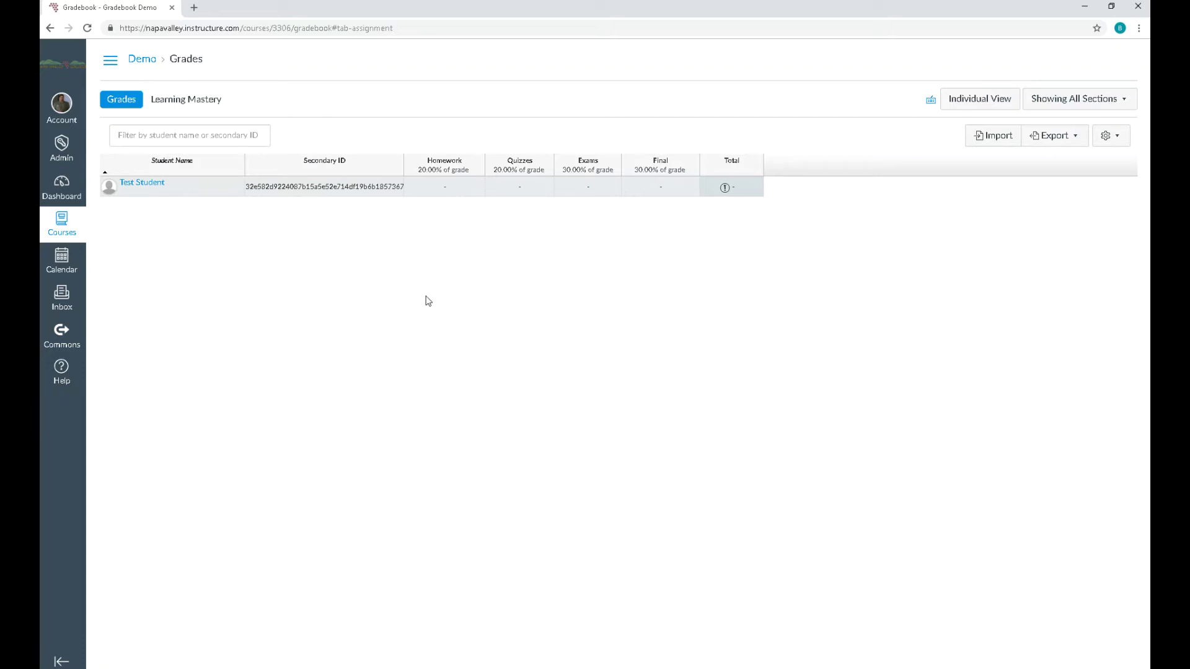
Step: Back in the course's assignments, add and publish an assignment named Homework 1 worth 10 points in the Homework group
click(110, 62)
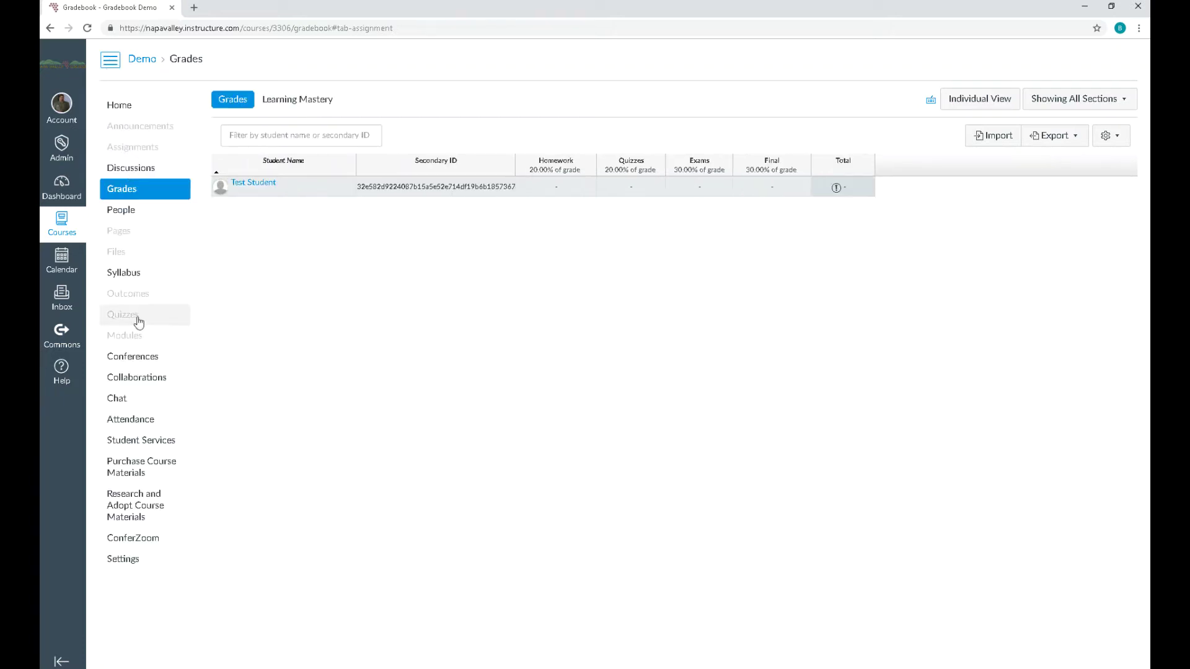
click(137, 155)
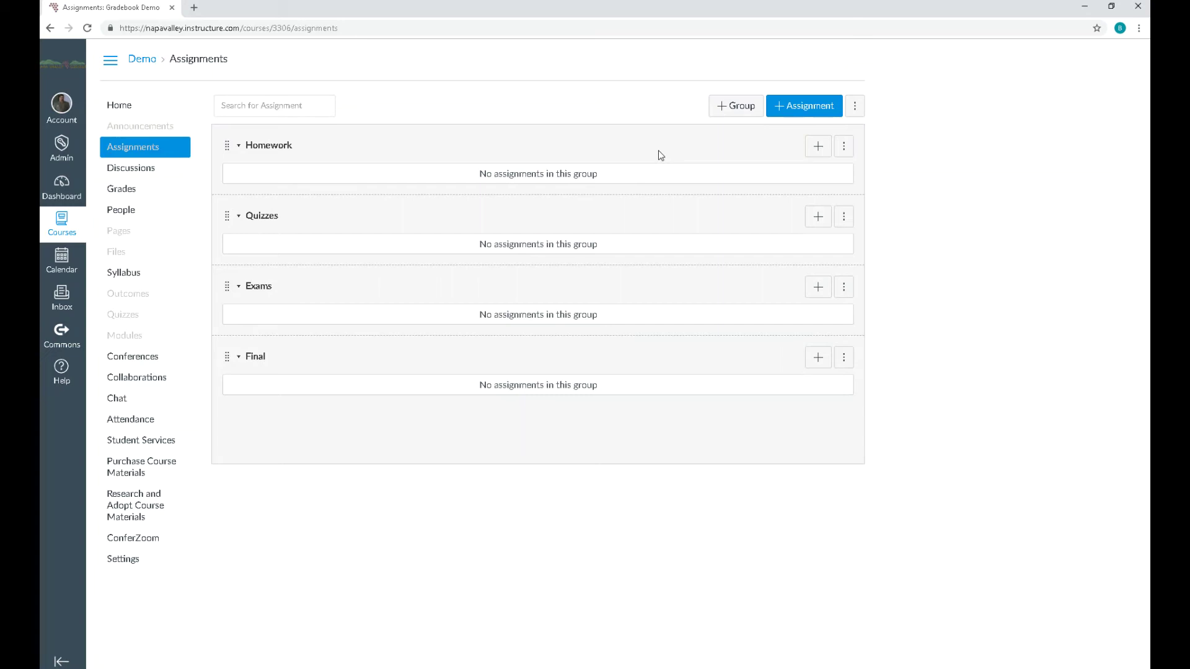
click(818, 147)
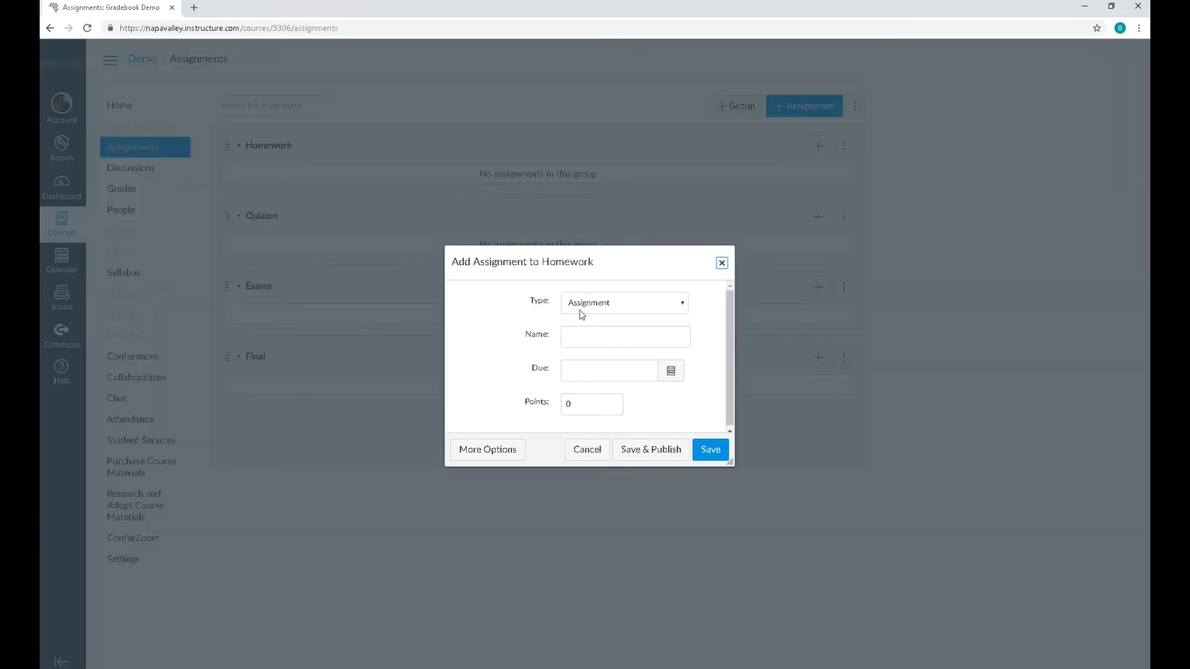
click(573, 338)
text(Homew)
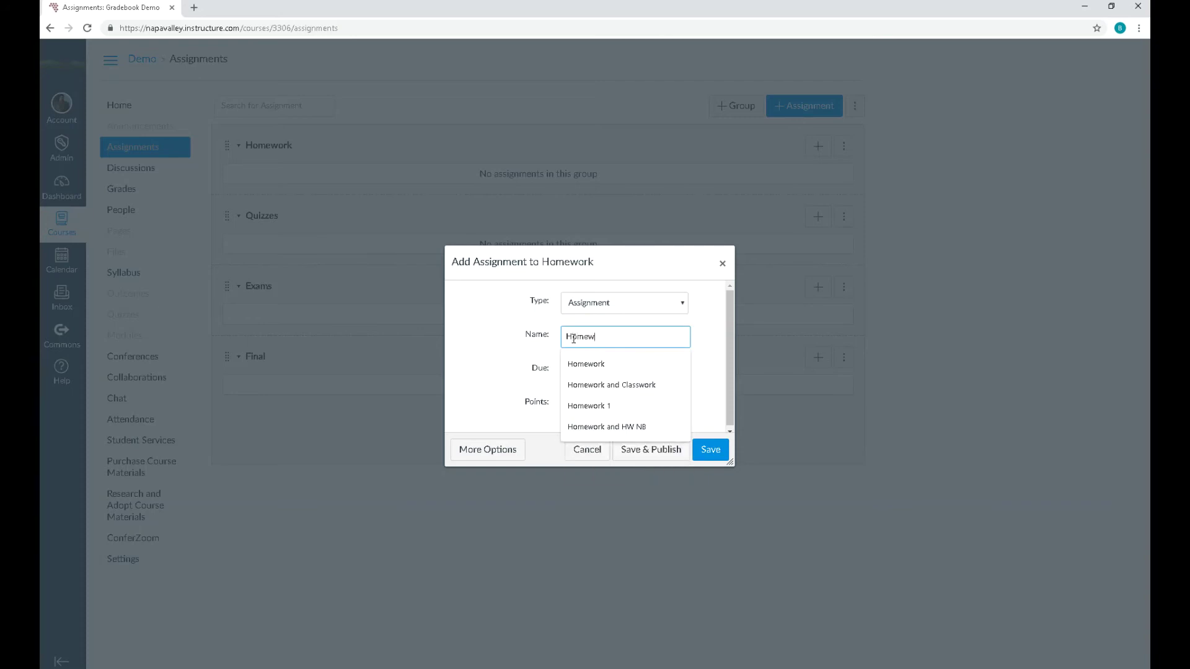
text(ork 1)
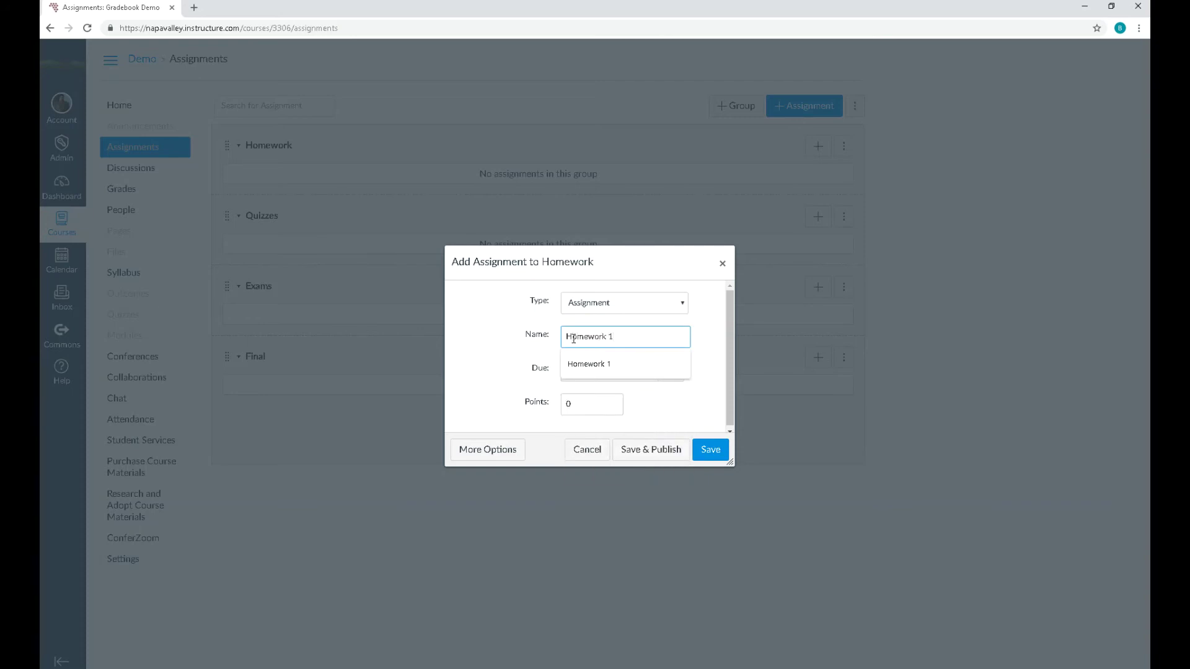
click(584, 406)
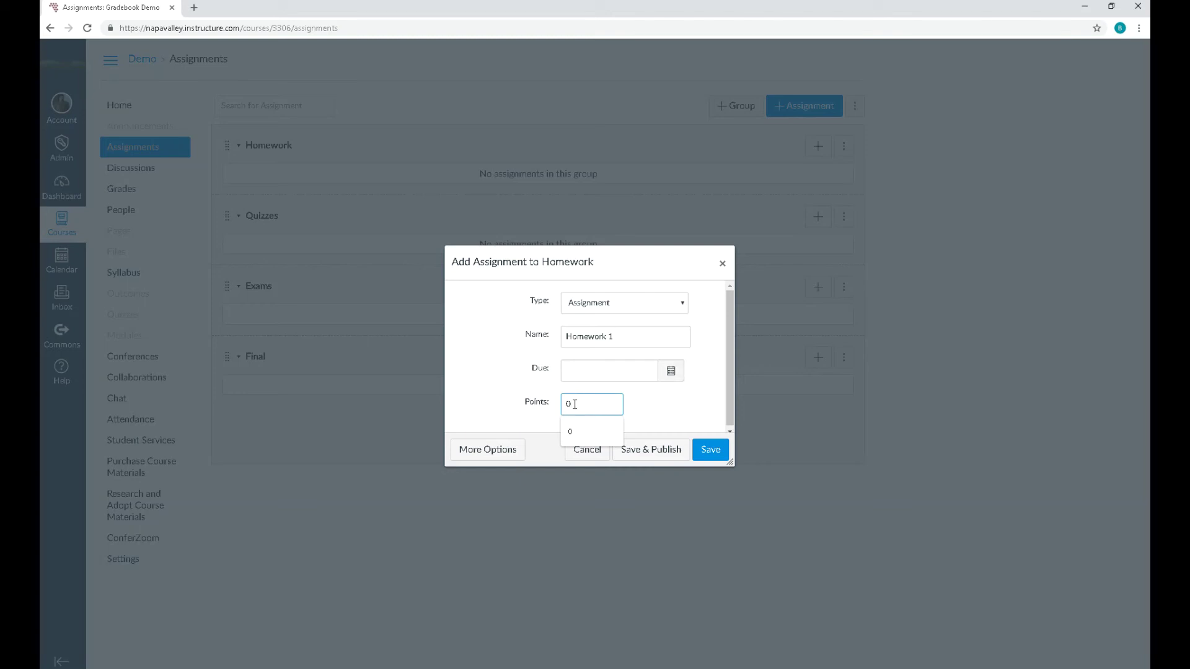
key(BackSpace)
text(10)
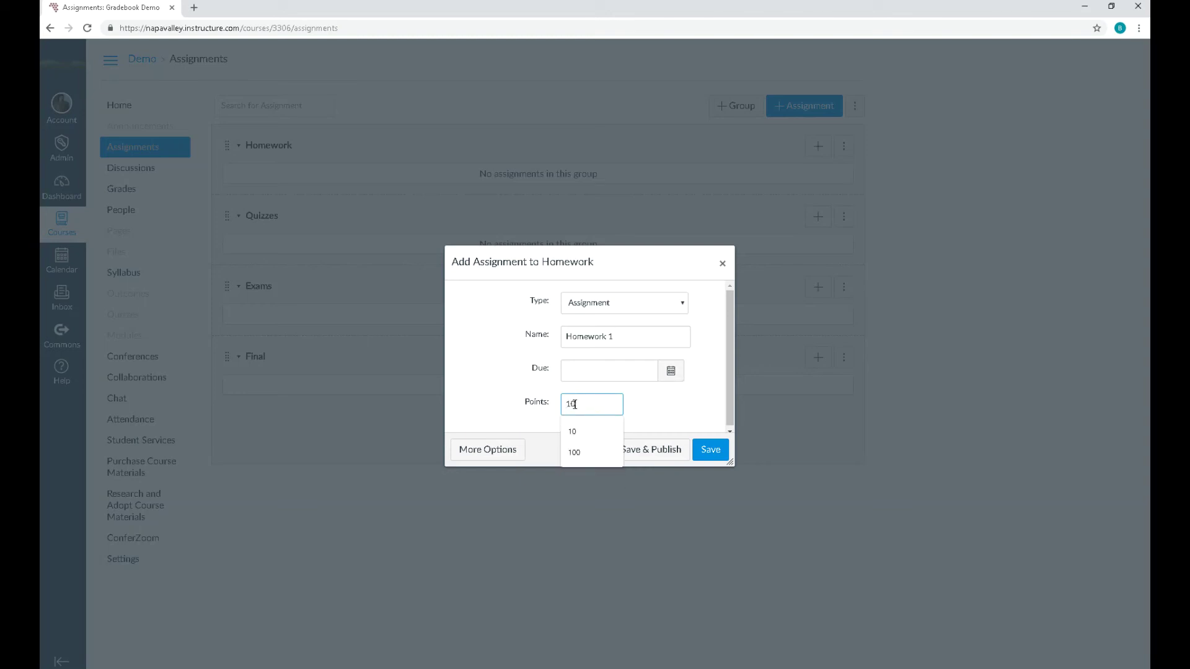
click(653, 455)
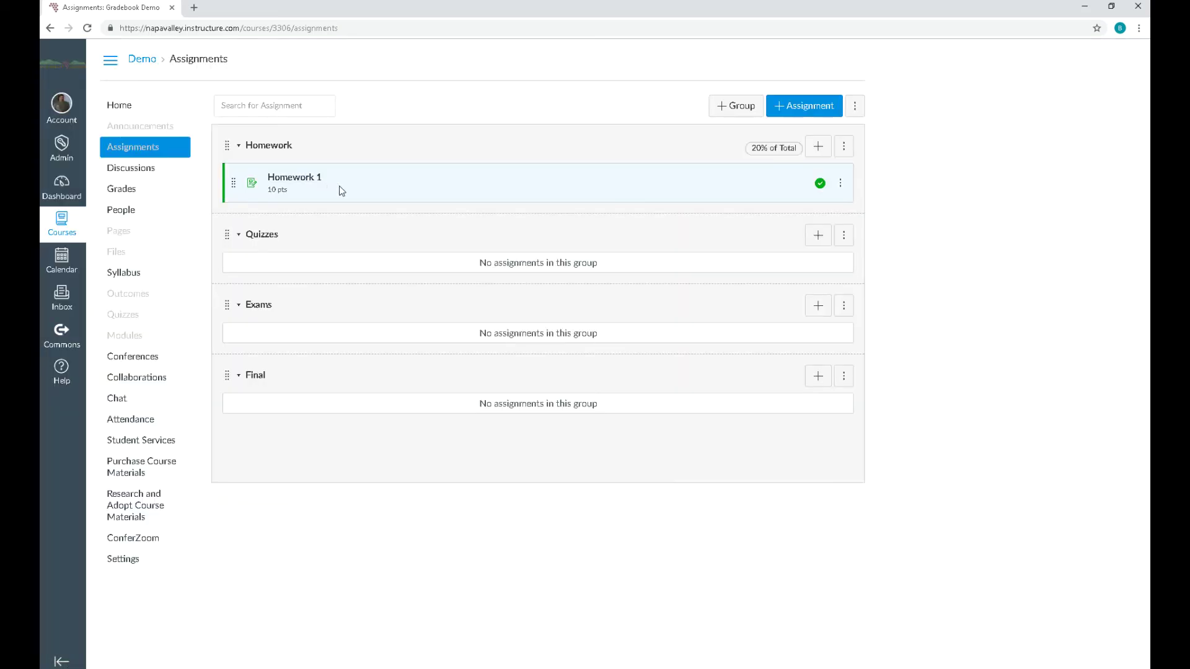
Step: In the gradebook, enter a score of 9 for Test Student on Homework 1
click(141, 189)
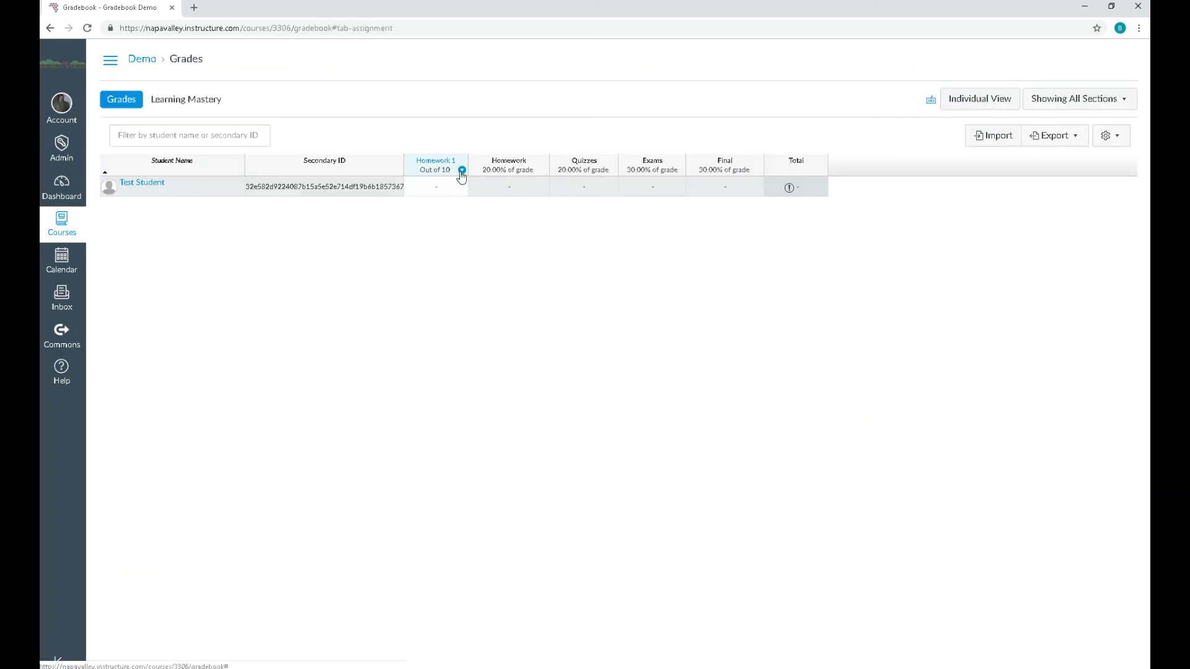
click(439, 188)
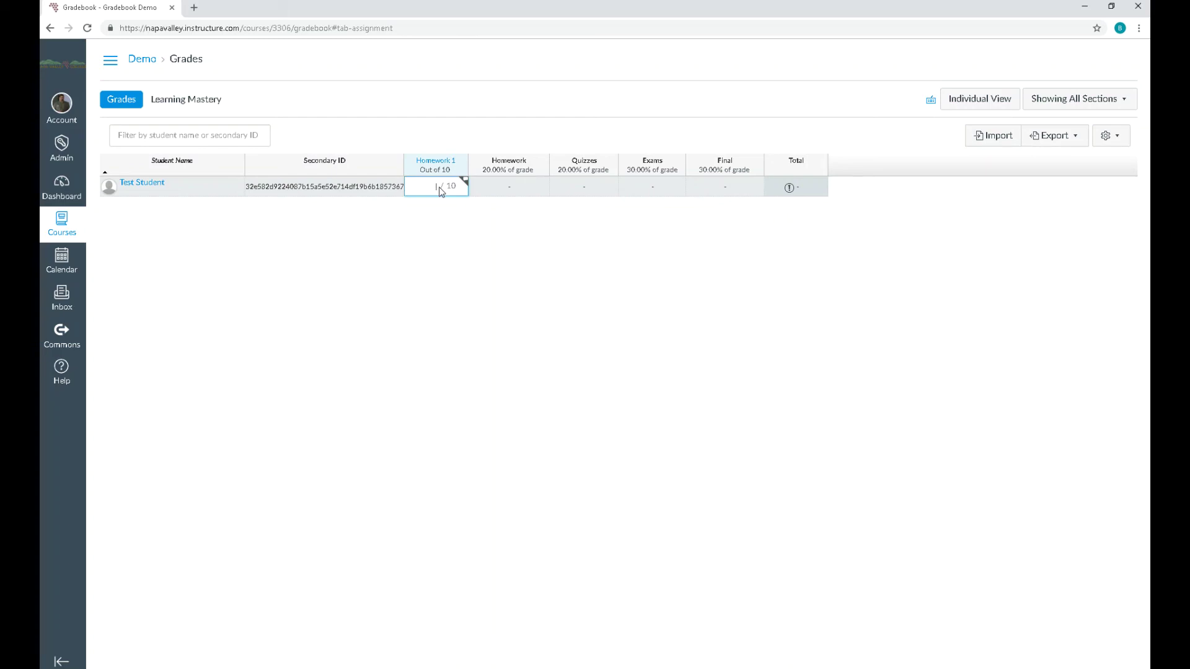
text(9)
key(Tab)
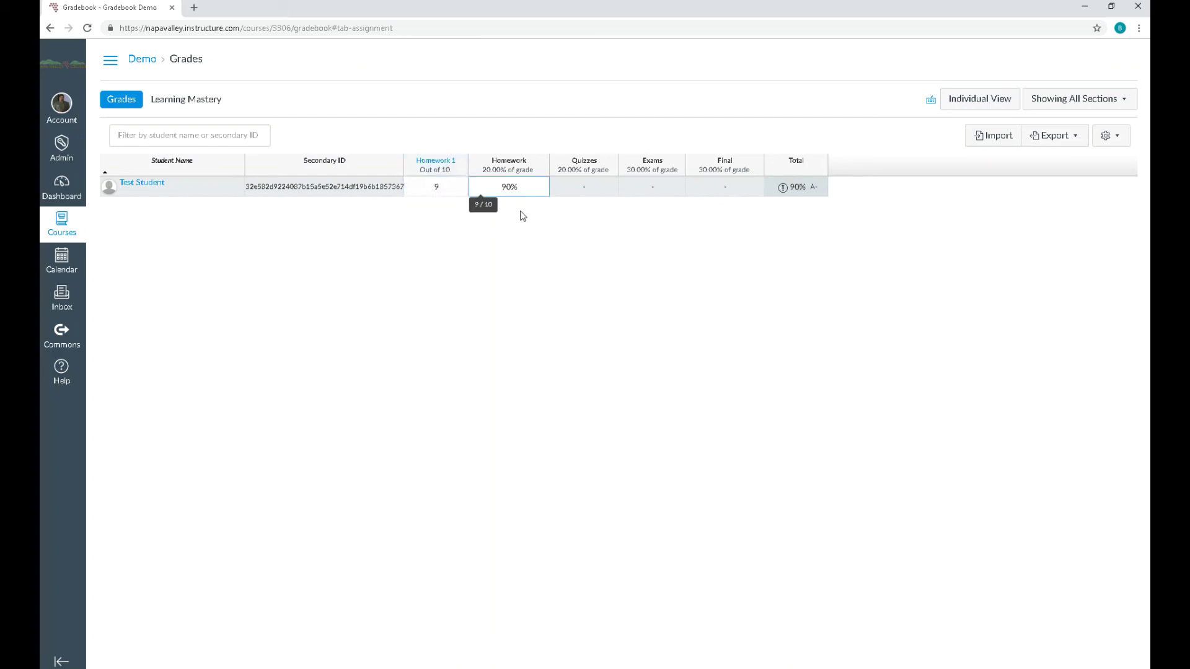